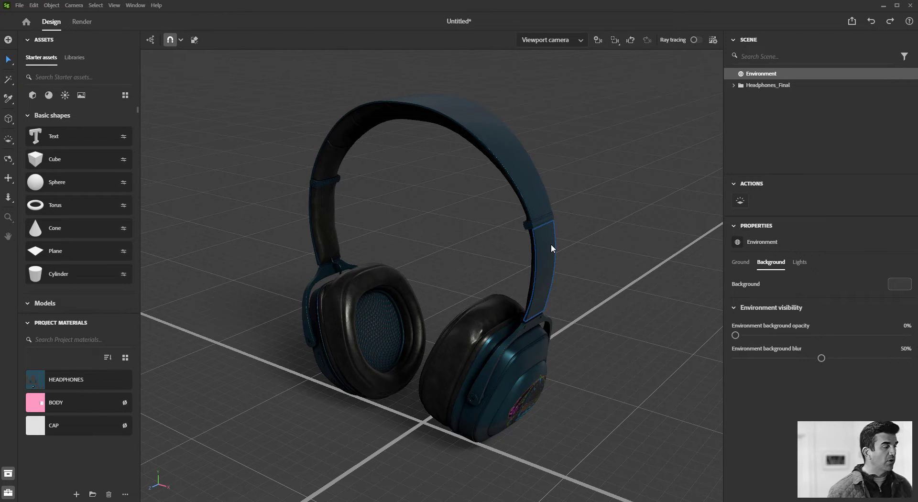
Step: Inspect the headphones from several angles, temporarily turning on ray tracing to compare it with the real-time view
drag(572, 237, 644, 225)
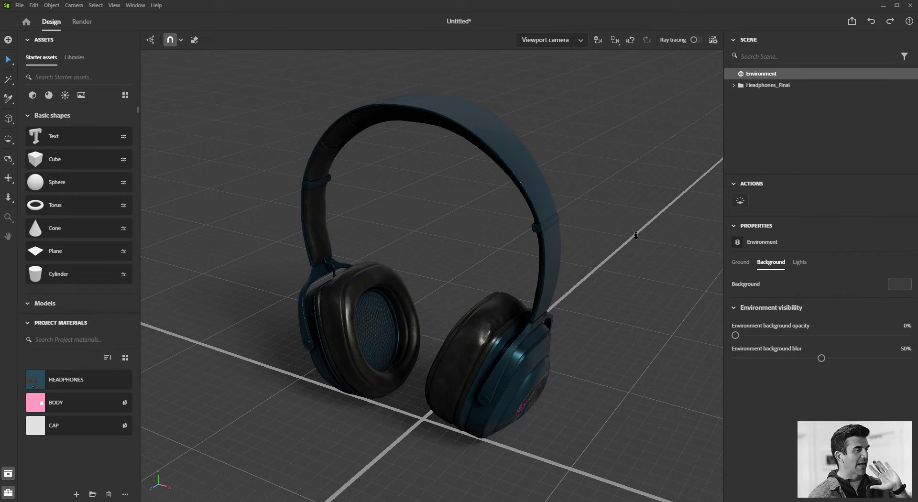
drag(596, 220, 574, 242)
drag(435, 299, 464, 347)
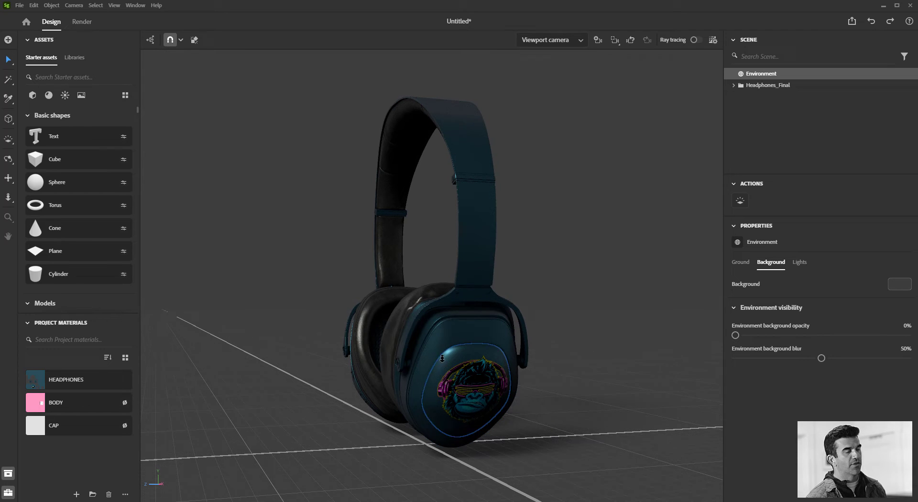
drag(475, 205, 642, 61)
click(696, 40)
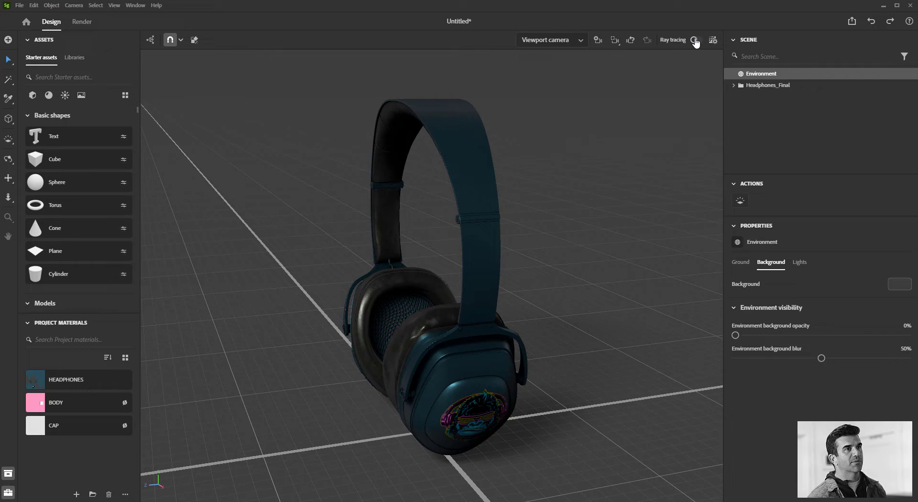
mouse_move(544, 193)
mouse_down()
mouse_move(544, 137)
mouse_move(535, 137)
mouse_move(630, 181)
mouse_up()
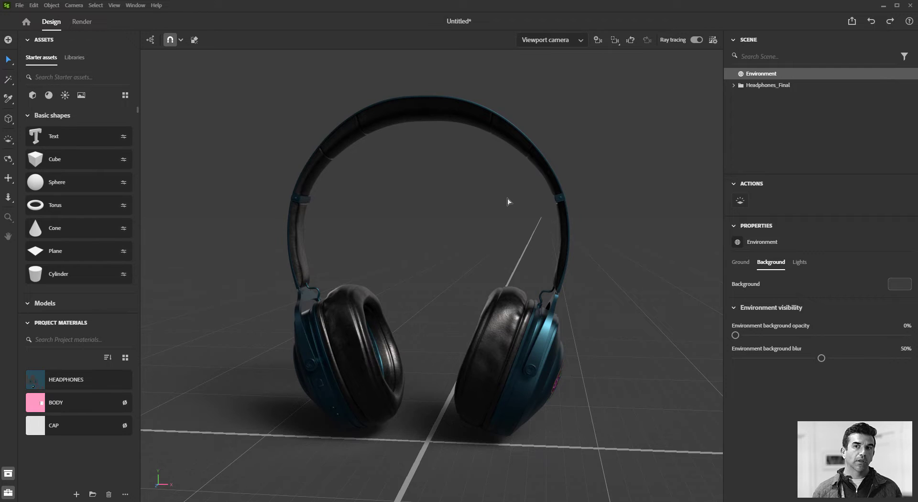
click(697, 40)
Step: Add a sphere to the scene, place it beside the headphones and apply the Glass material to it
scroll(494, 225, down, 3)
right_drag(494, 224, 459, 226)
click(33, 96)
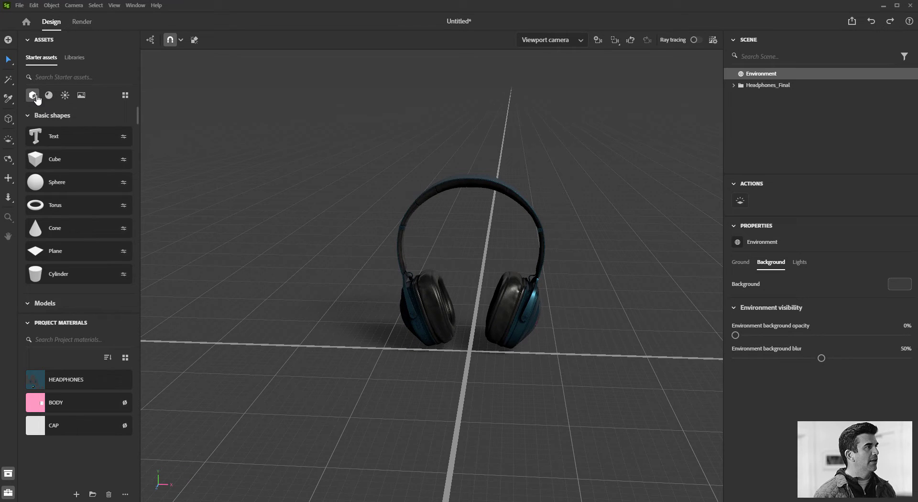
click(57, 182)
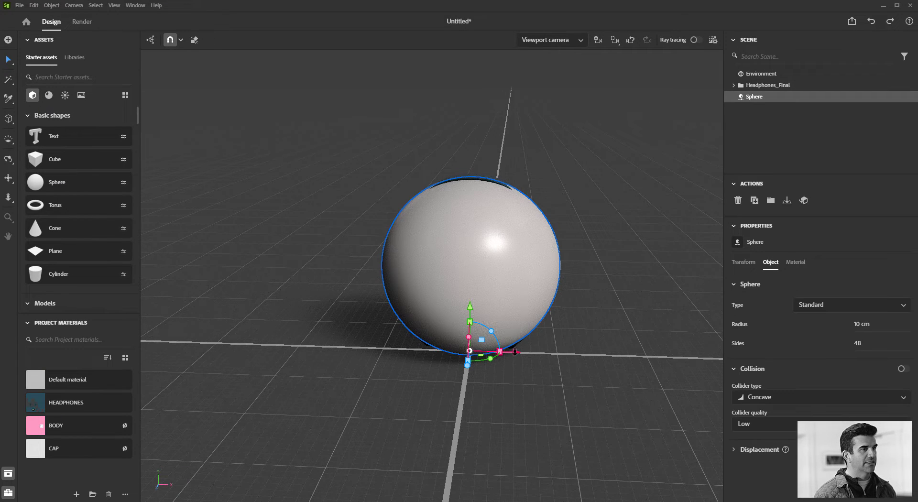
drag(500, 349, 357, 340)
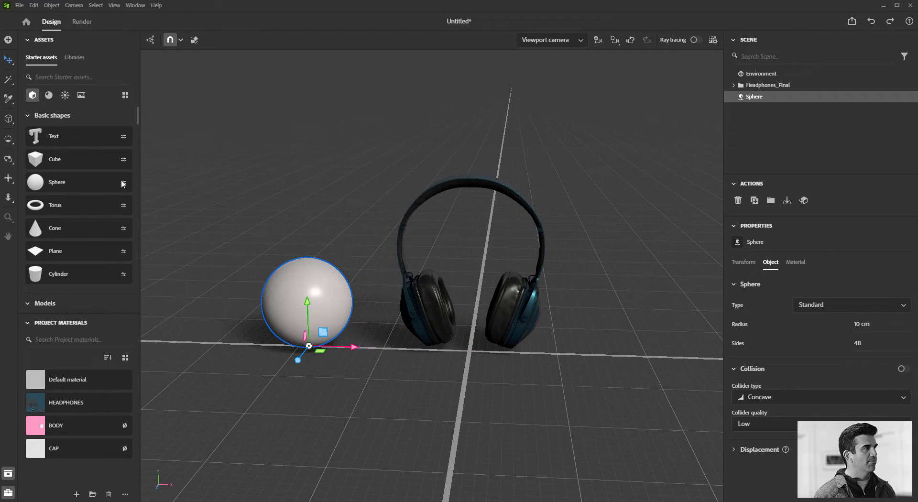
click(49, 95)
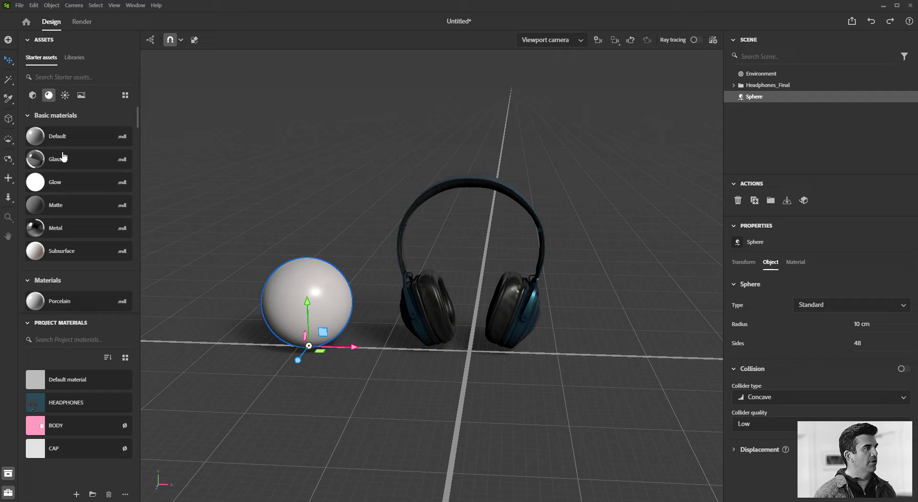
drag(76, 182, 300, 291)
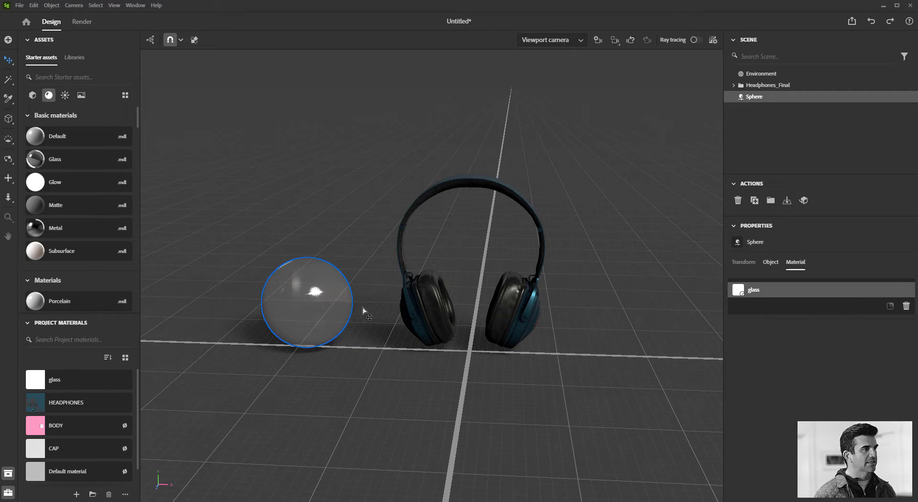
Step: Examine the headphones through the glass sphere in a side view with ray tracing turned on
alt+drag(359, 326, 516, 289)
alt+right_drag(517, 289, 582, 289)
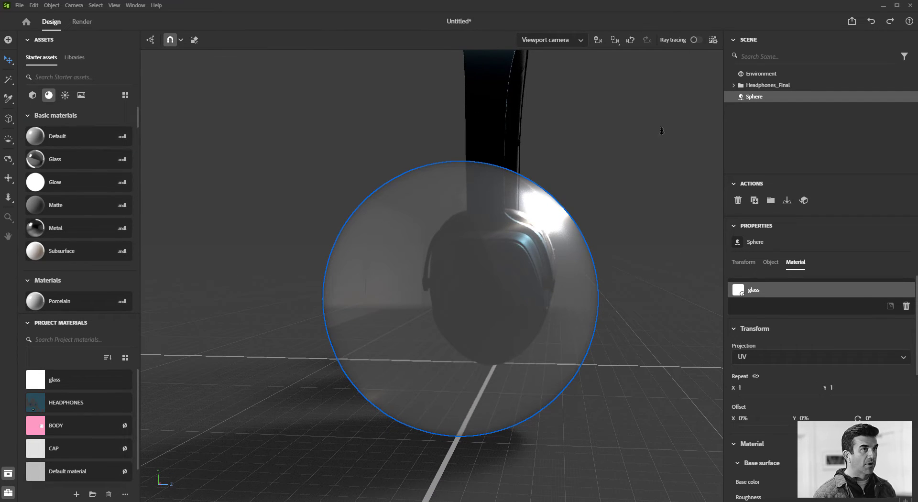
click(697, 41)
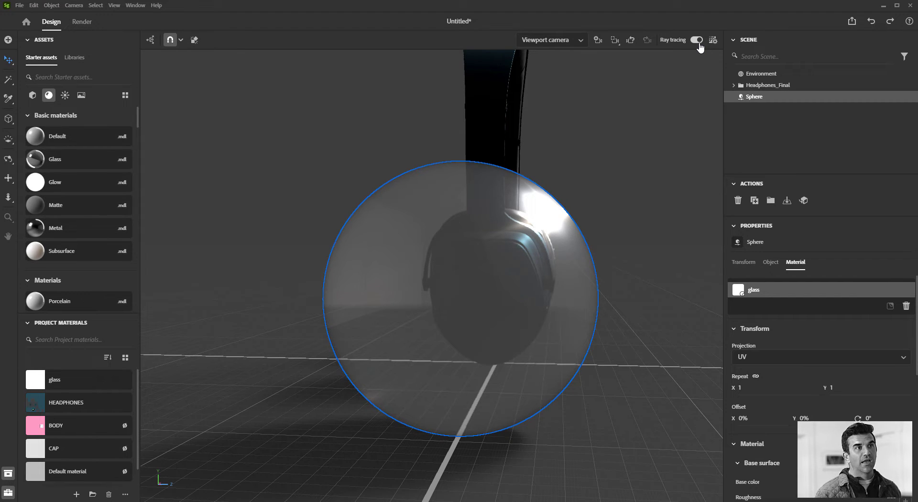
click(618, 148)
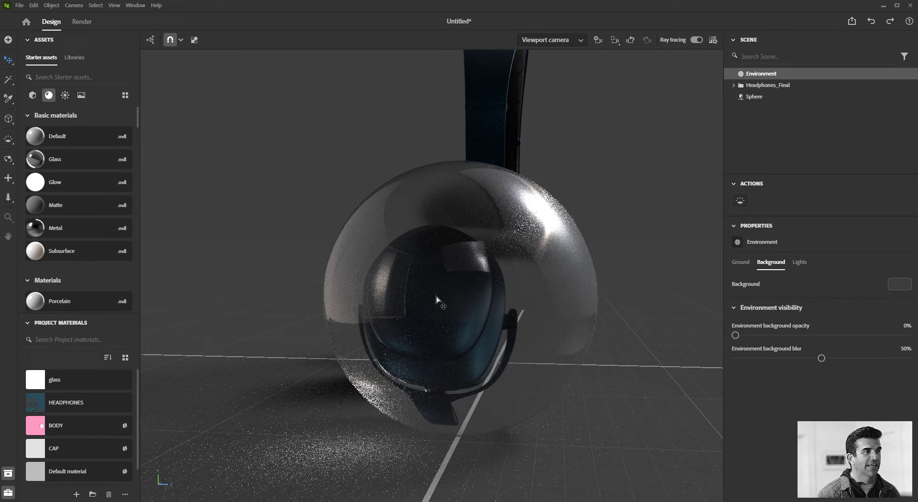
Step: Turn off ray tracing and delete the glass sphere from the scene
click(472, 324)
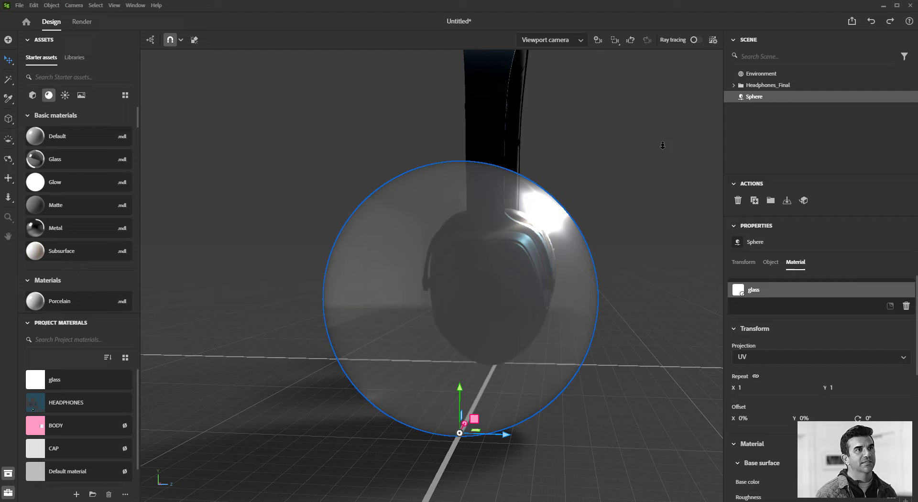
alt+drag(513, 258, 432, 286)
key(Delete)
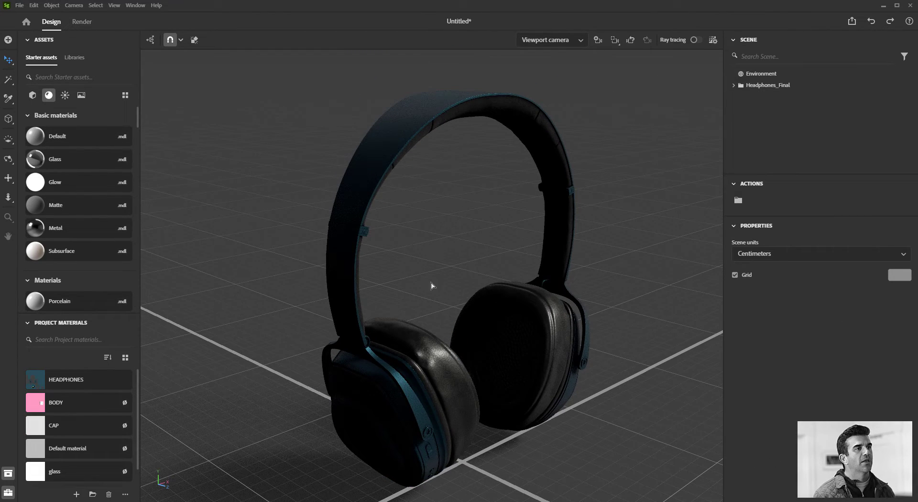
Step: Review the real-time render presets and toggle IBL shadows off and on to compare the shading on the headphones
click(713, 40)
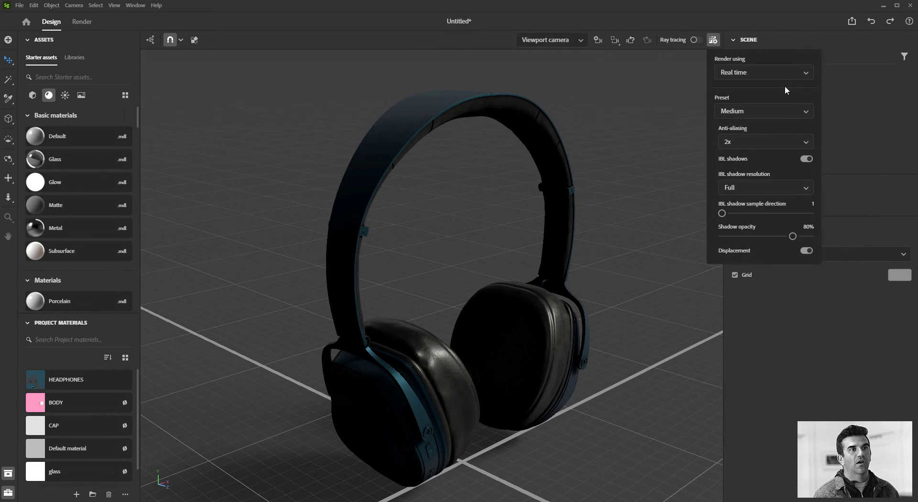
click(785, 118)
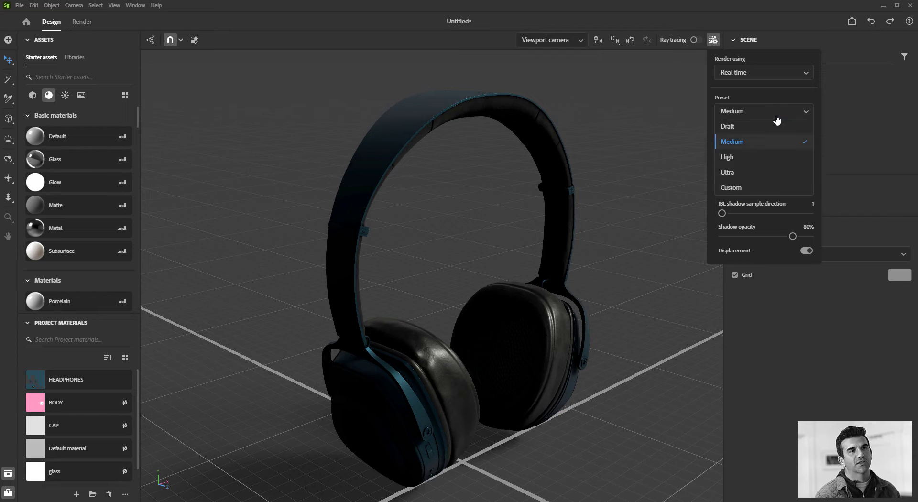
click(758, 113)
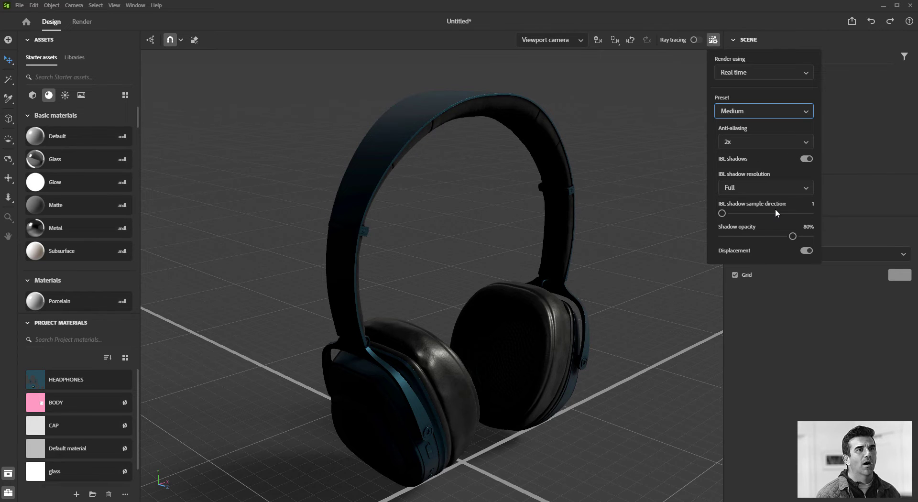
click(808, 160)
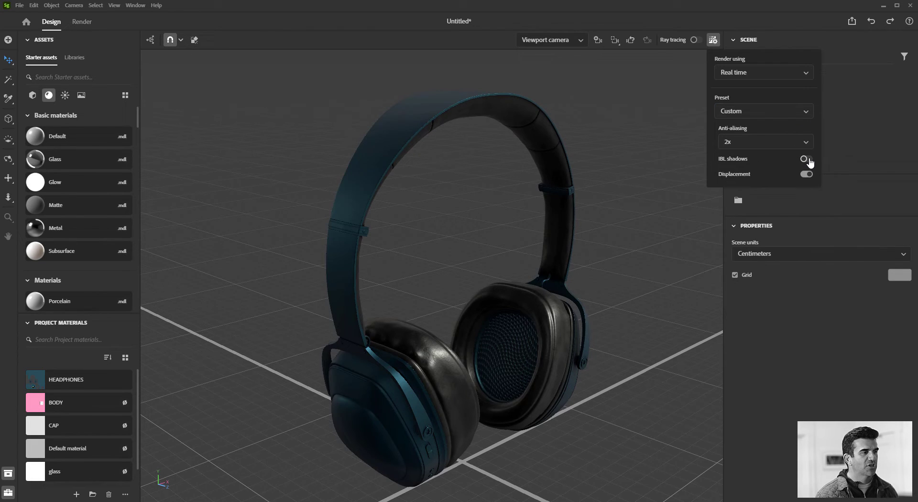
click(808, 160)
click(808, 159)
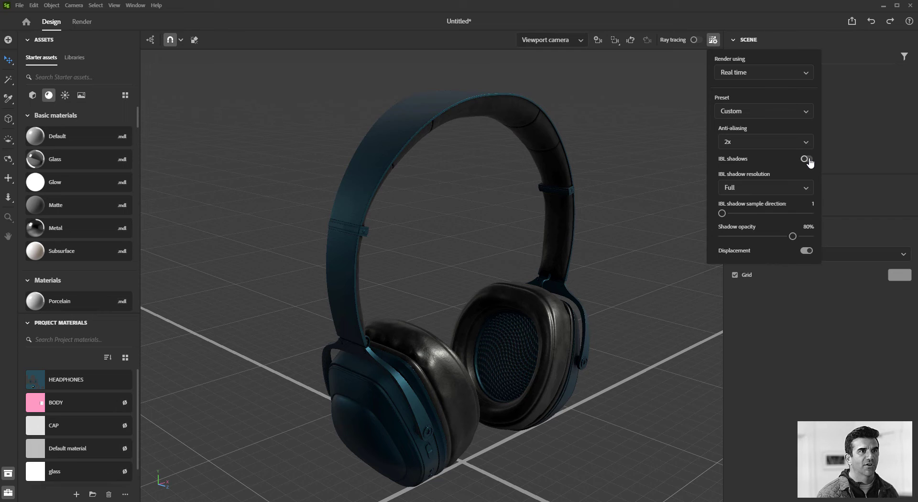
click(808, 159)
click(807, 160)
Step: Try the Half IBL shadow resolution and set it back to Full
click(785, 188)
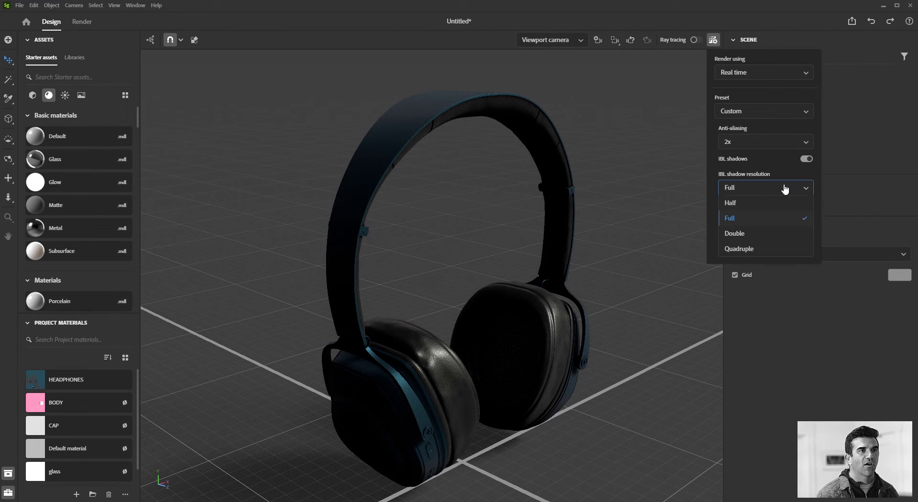
click(777, 206)
click(781, 187)
click(771, 217)
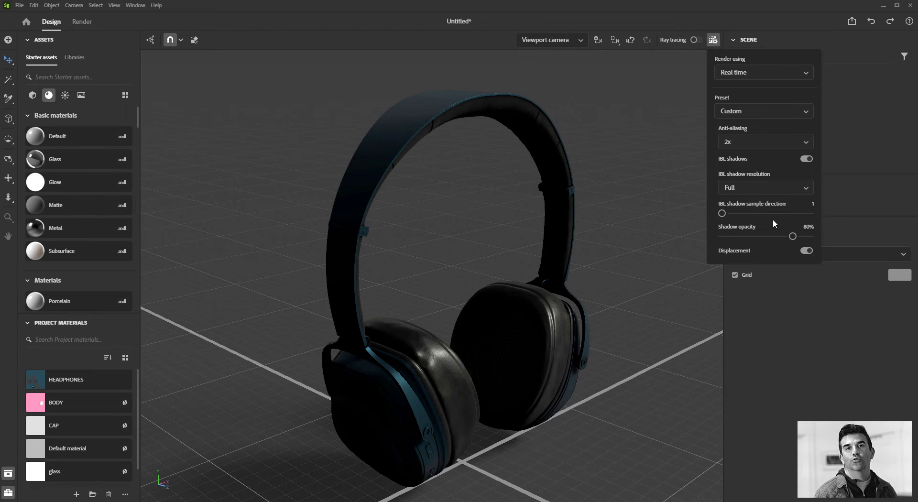
Step: Set the real-time shadow opacity to 74% and toggle Displacement off and back on
mouse_move(793, 236)
mouse_down()
mouse_move(751, 239)
mouse_move(797, 238)
mouse_move(770, 237)
mouse_move(787, 236)
mouse_up()
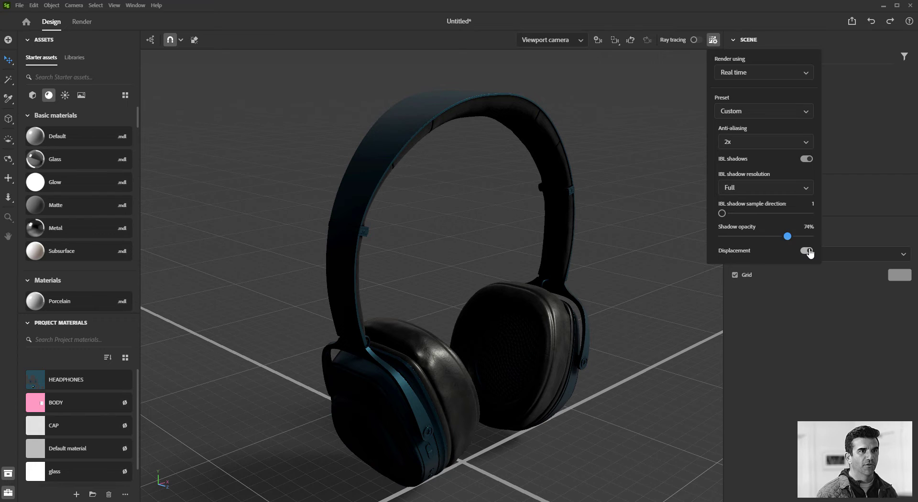
click(807, 252)
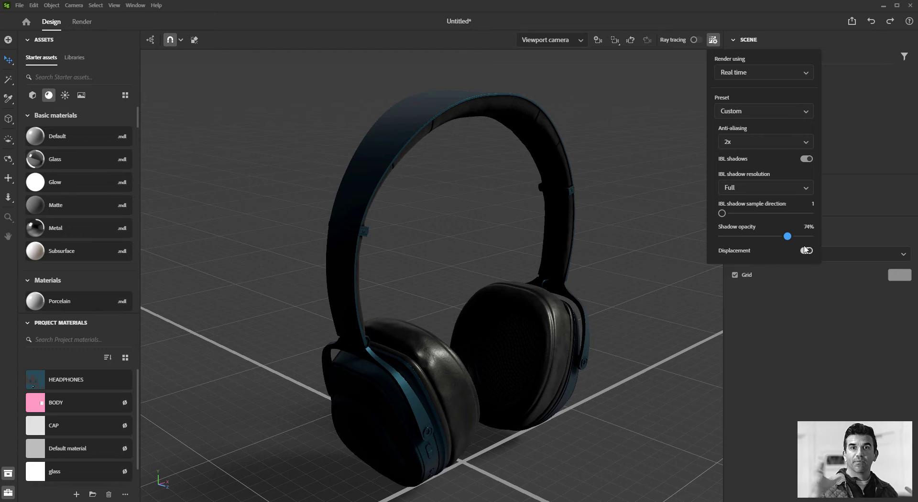
click(806, 250)
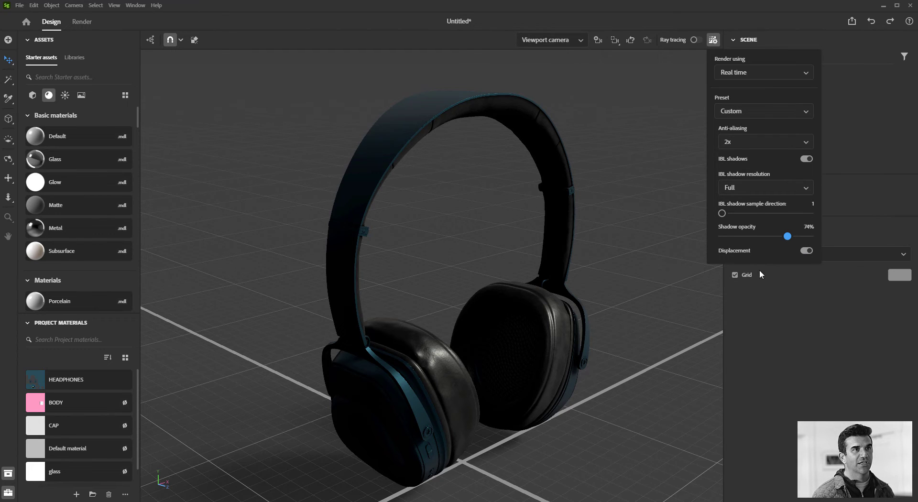
Step: Switch rendering from real time to ray tracing and toggle Render with GPU off and back on
click(773, 74)
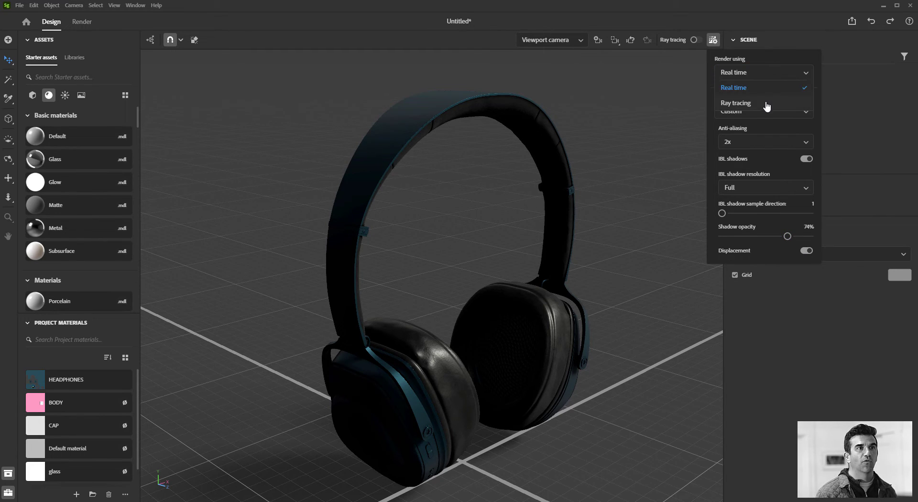
click(694, 40)
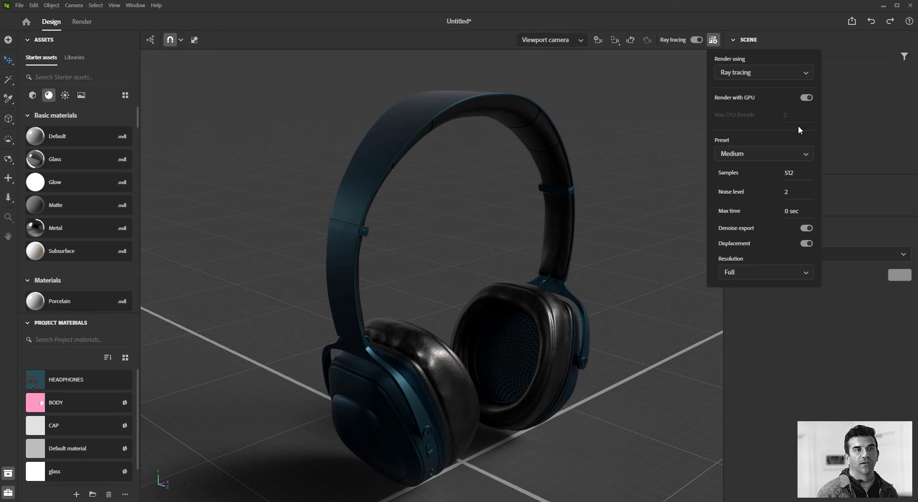
click(806, 98)
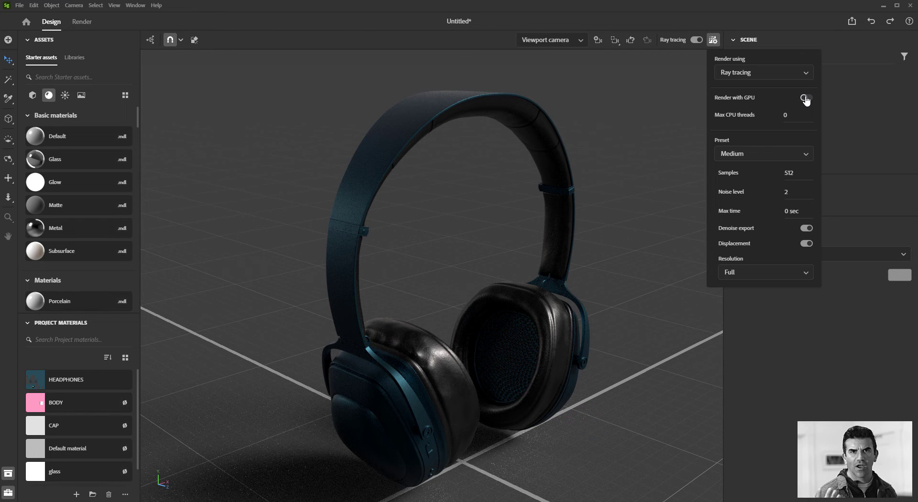
click(805, 99)
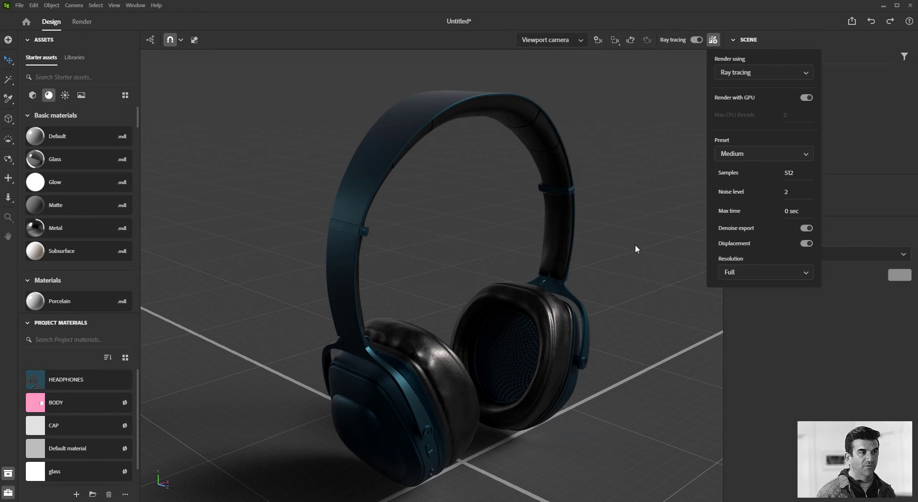
click(606, 253)
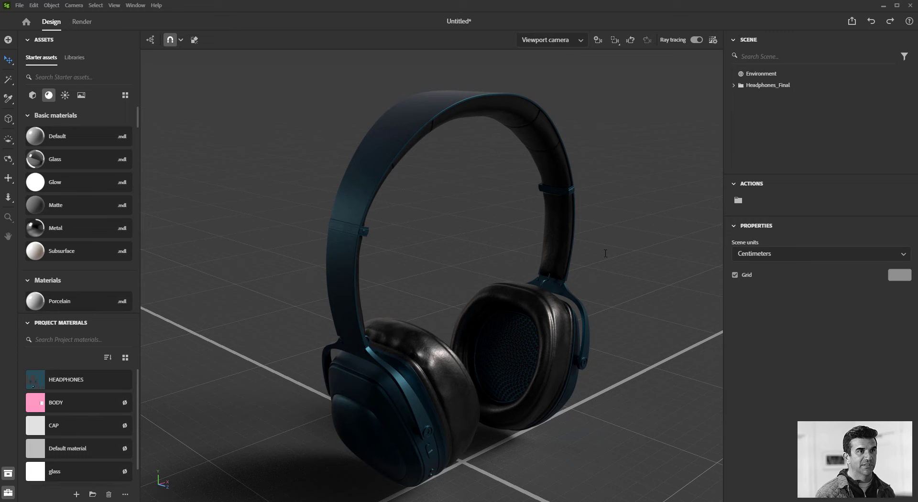
Step: Review the quality presets available for ray tracing and inspect the ray-traced headphones from the opposite side
click(713, 40)
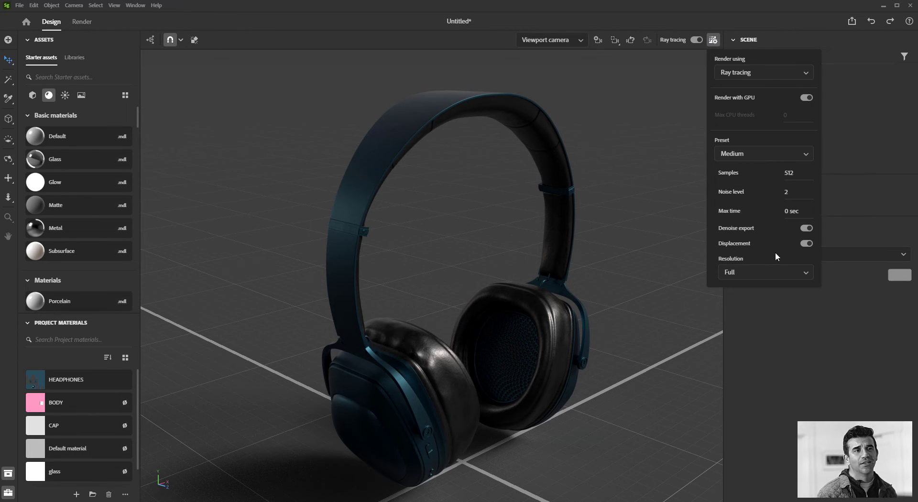
click(756, 157)
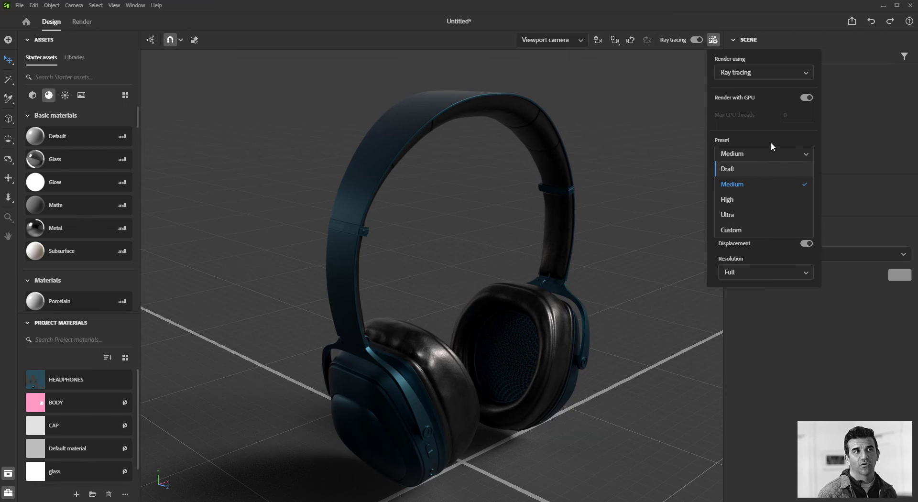
click(764, 128)
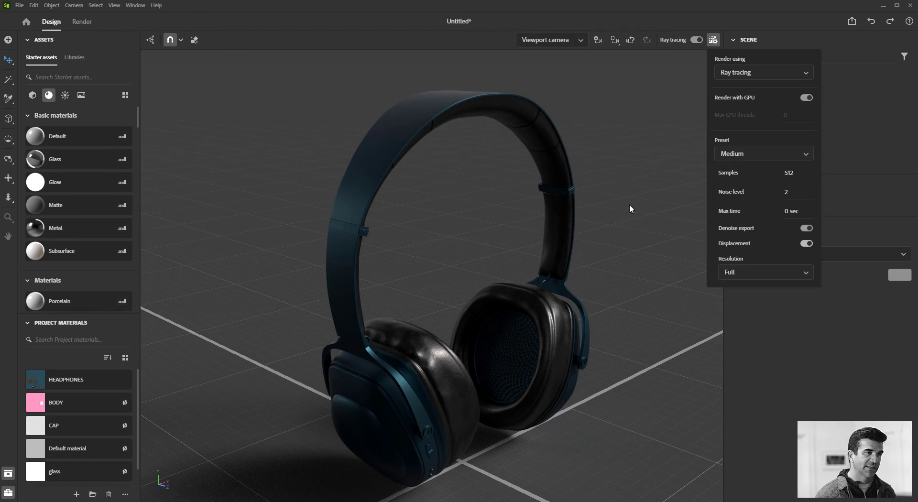
click(581, 150)
mouse_move(581, 150)
alt+mouse_down()
mouse_move(495, 170)
mouse_move(483, 147)
mouse_move(463, 168)
mouse_move(439, 164)
mouse_move(488, 179)
mouse_move(466, 174)
alt+mouse_up()
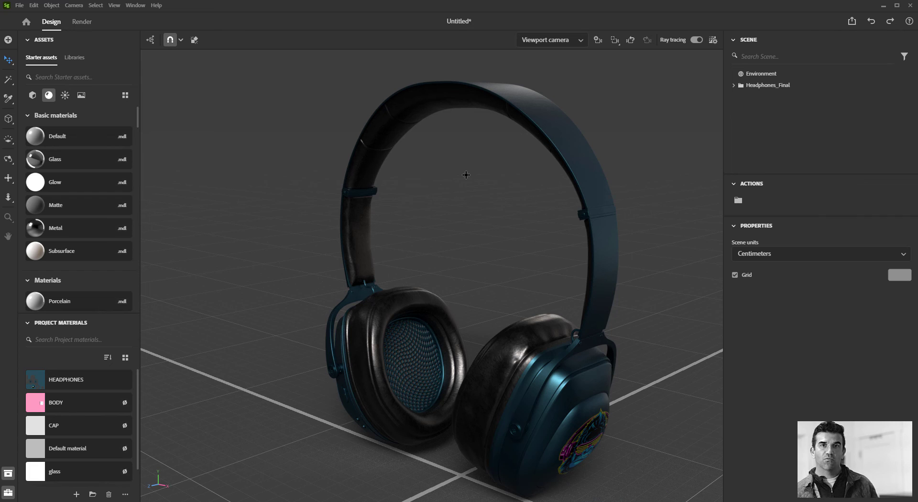